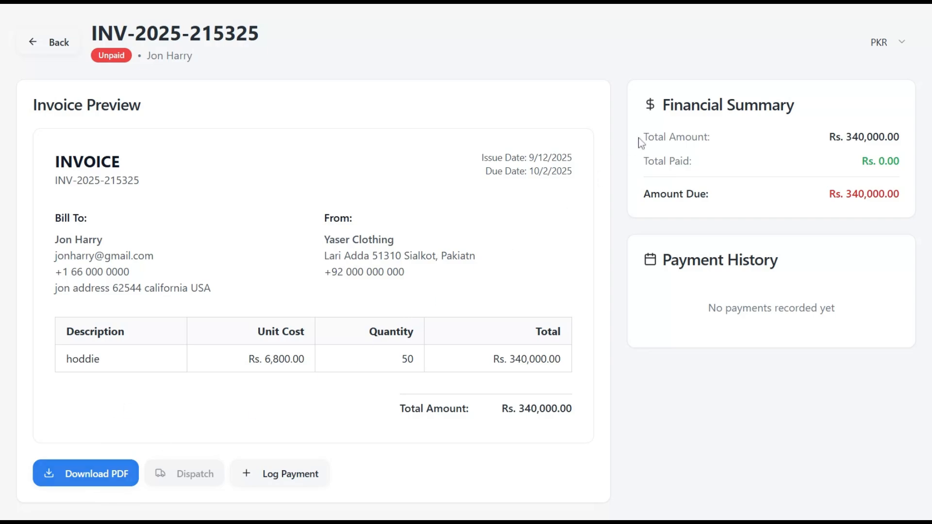
- Highlight the Rs. 340,000.00 total, Total Paid and Amount Due figures, then open the currency dropdown
{"action": "left_click_drag", "start_coordinate": [662, 105], "coordinate": [894, 194]}
{"action": "left_click", "coordinate": [783, 161]}
{"action": "left_click_drag", "start_coordinate": [830, 139], "coordinate": [903, 132]}
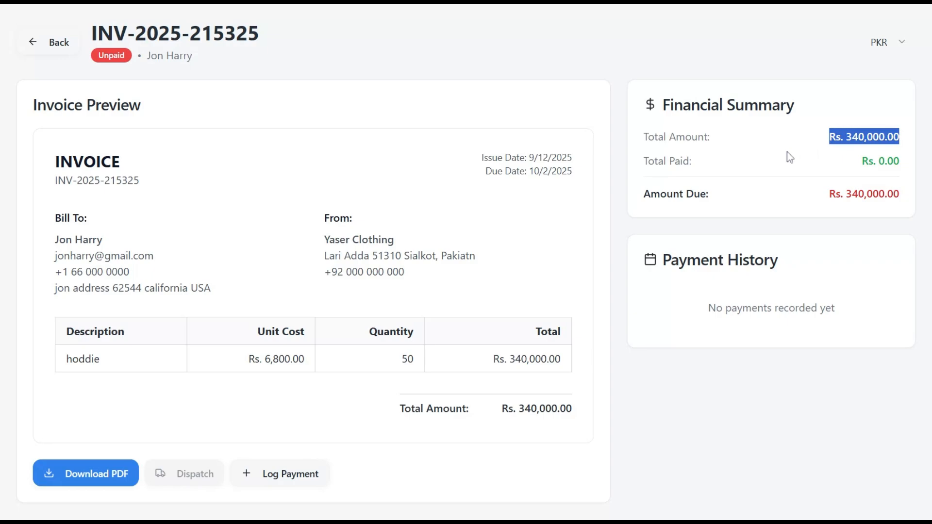
{"action": "left_click_drag", "start_coordinate": [859, 162], "coordinate": [910, 181]}
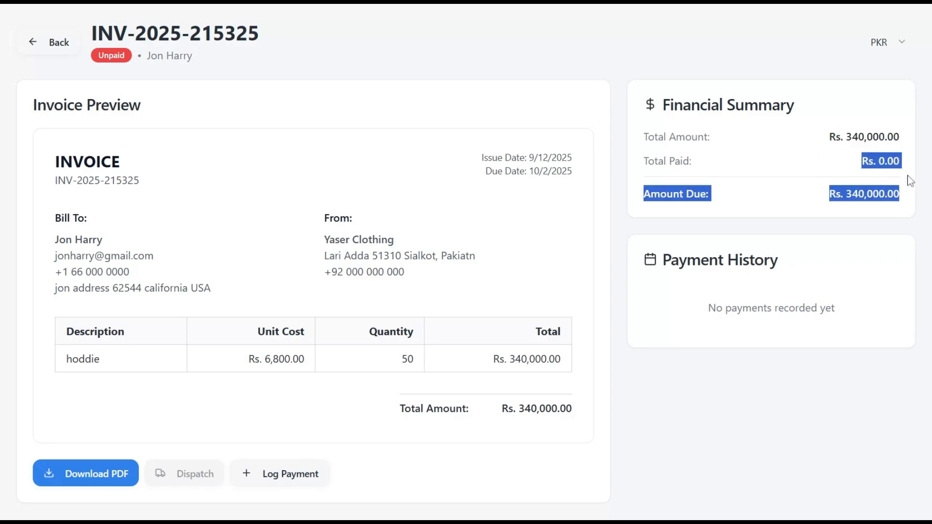
{"action": "left_click", "coordinate": [860, 162]}
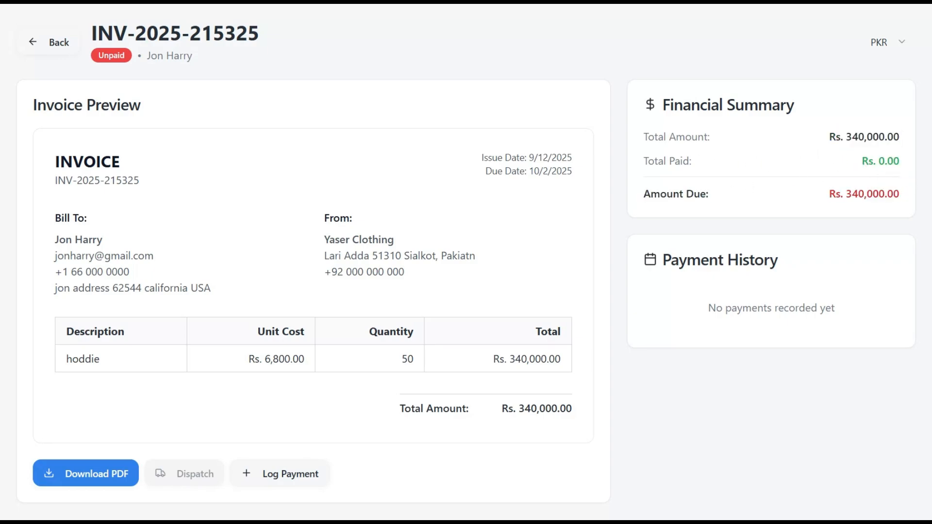
{"action": "left_click_drag", "start_coordinate": [829, 194], "coordinate": [901, 194]}
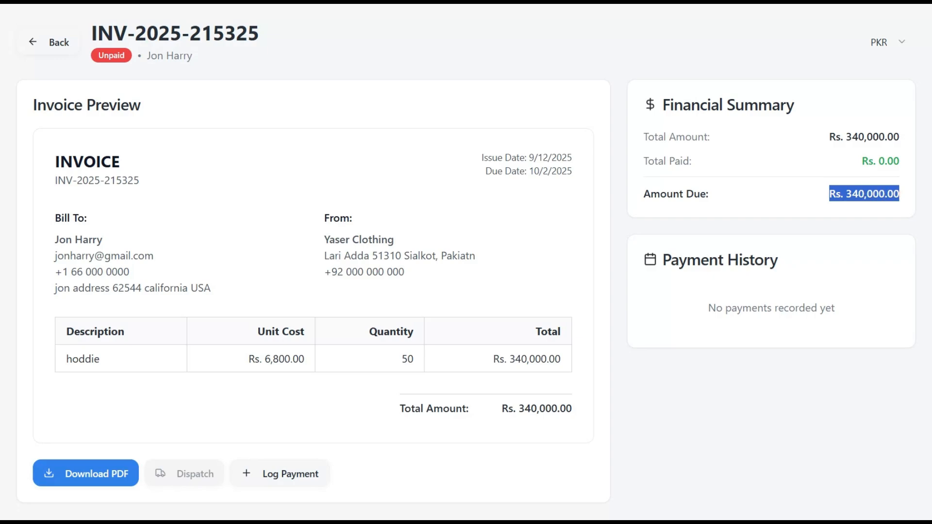
{"action": "left_click", "coordinate": [787, 185]}
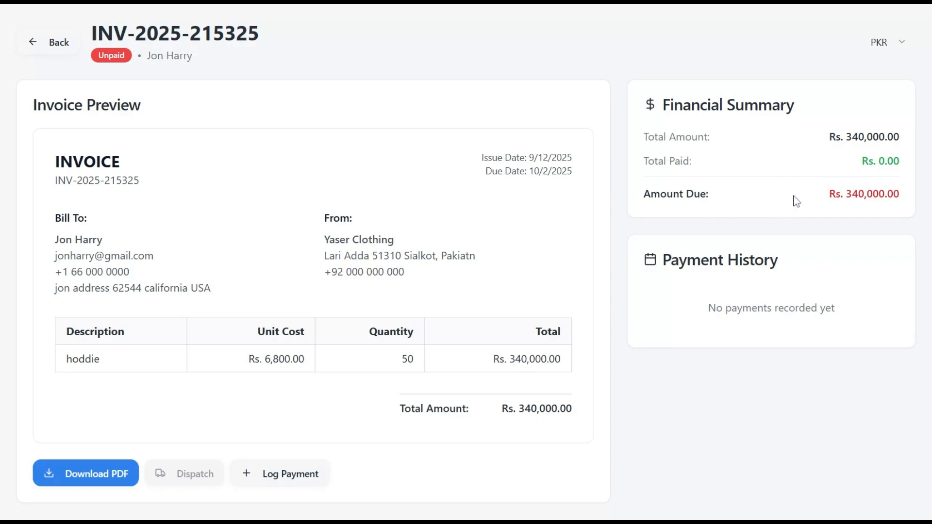
{"action": "left_click", "coordinate": [902, 43]}
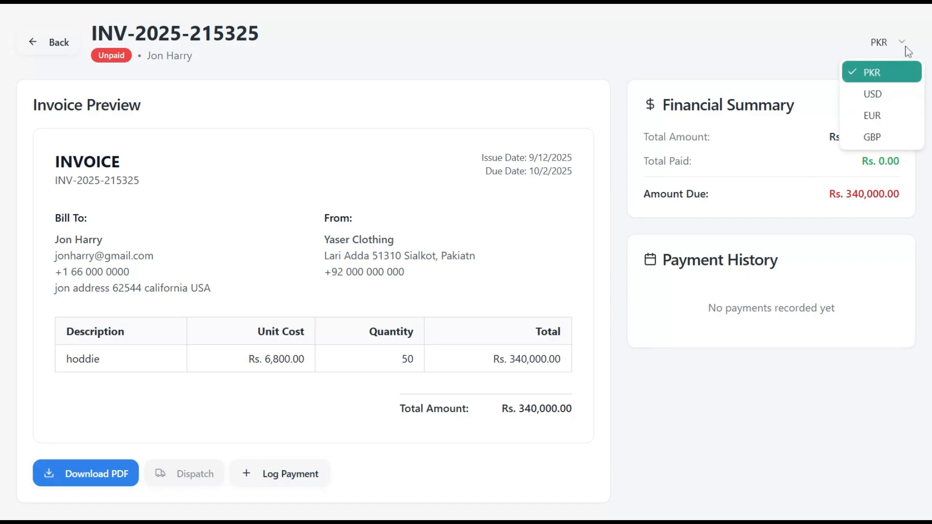
{"action": "left_click", "coordinate": [885, 92]}
{"action": "left_click", "coordinate": [874, 163]}
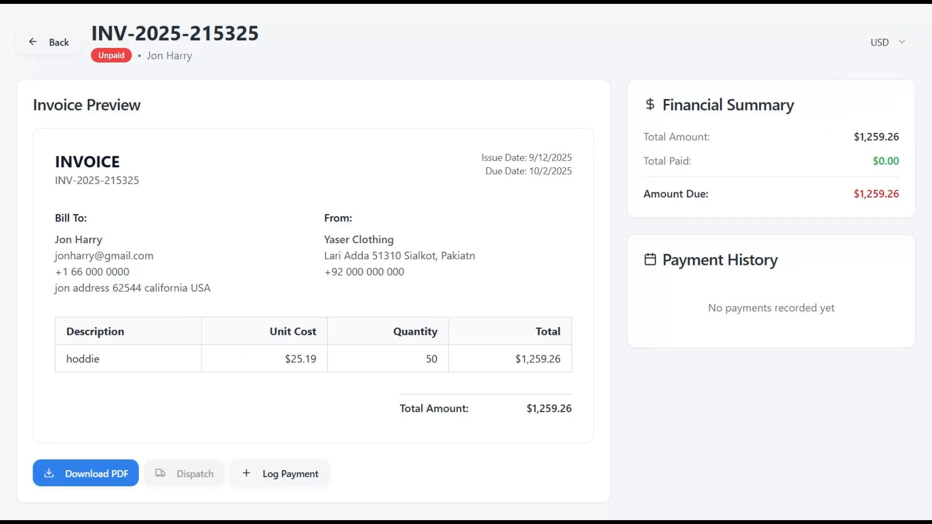
{"action": "left_click", "coordinate": [893, 46]}
{"action": "left_click", "coordinate": [872, 115]}
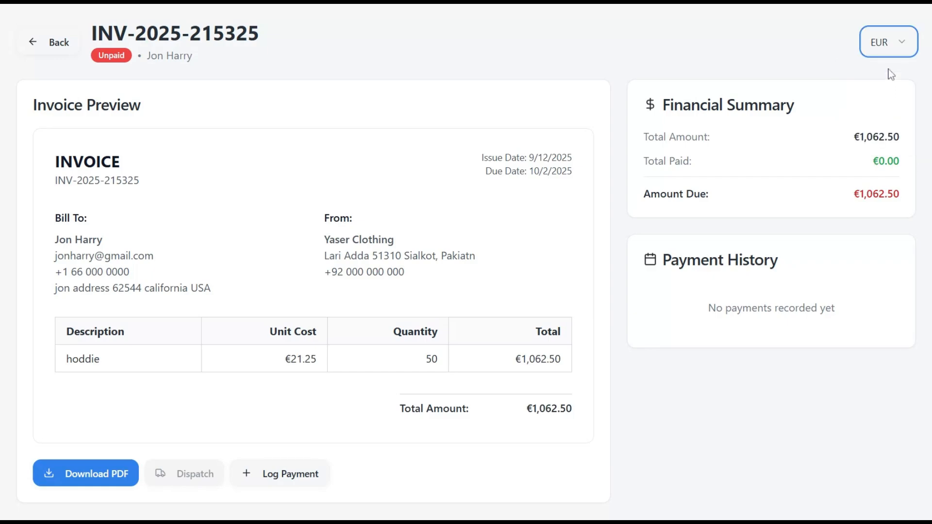
{"action": "left_click", "coordinate": [893, 43]}
{"action": "left_click", "coordinate": [872, 137]}
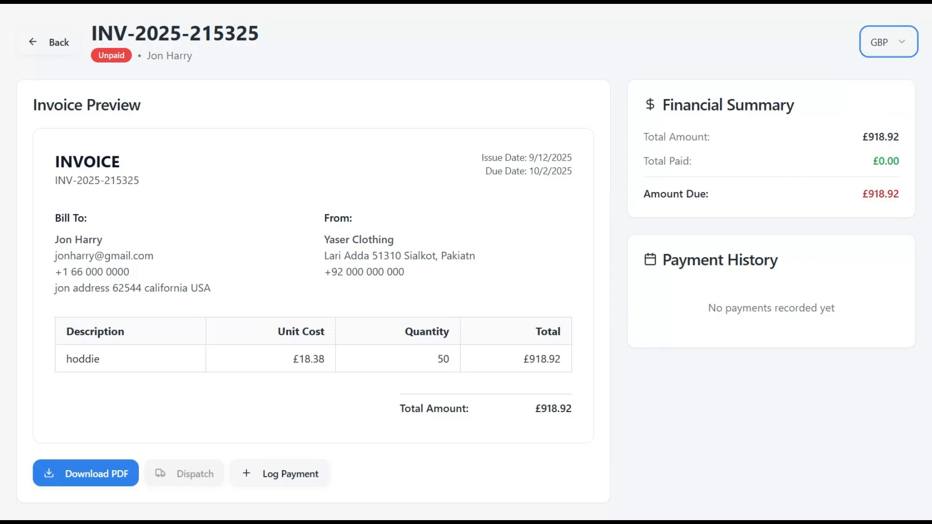
{"action": "left_click", "coordinate": [891, 45]}
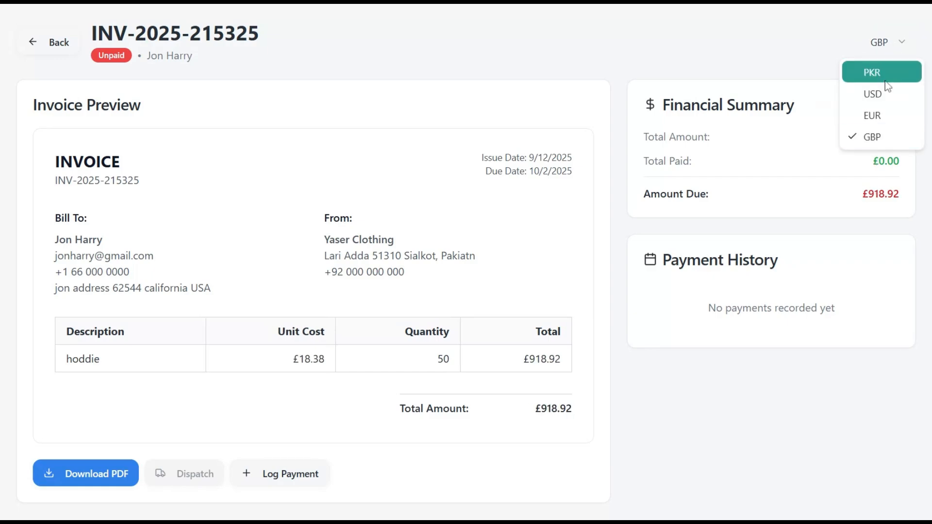
{"action": "left_click", "coordinate": [884, 76]}
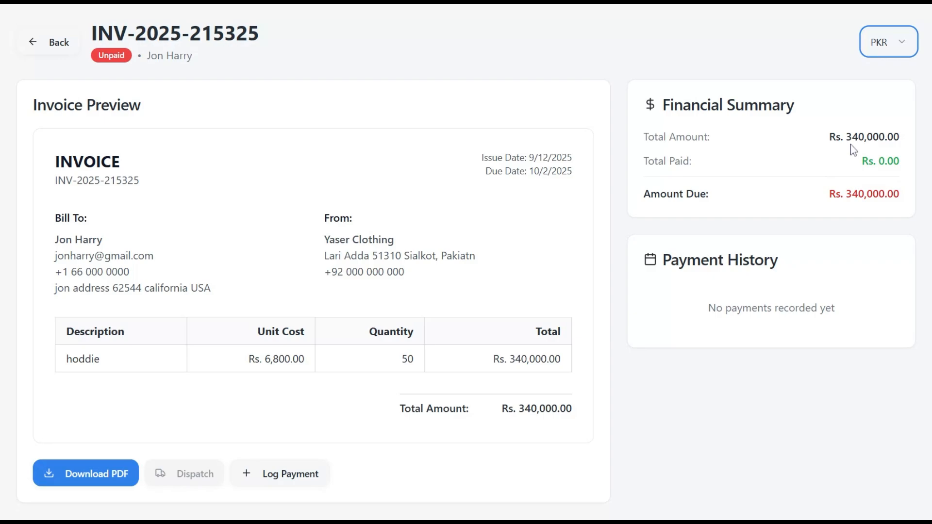
{"action": "left_click", "coordinate": [293, 479]}
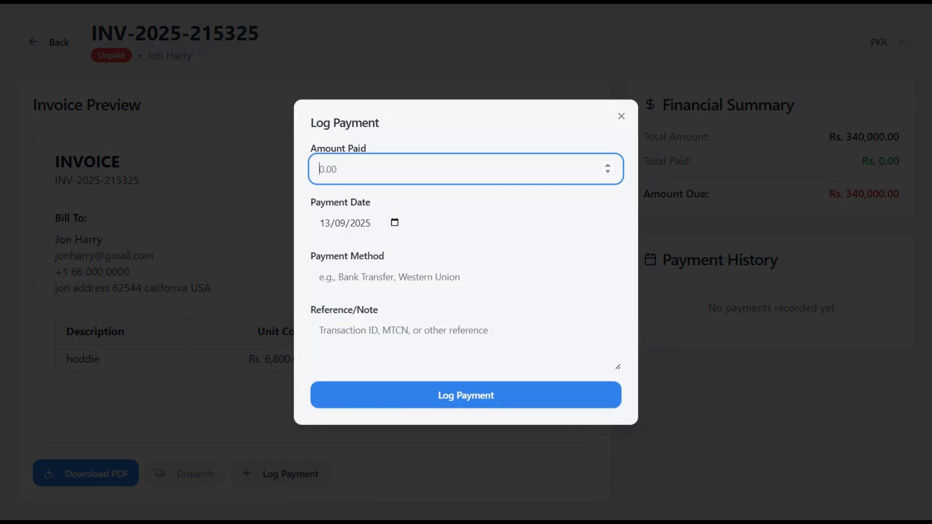
- Log a 100000 payment via wester union with its transaction reference and save it
{"action": "type", "text": "100000"}
{"action": "left_click", "coordinate": [395, 223]}
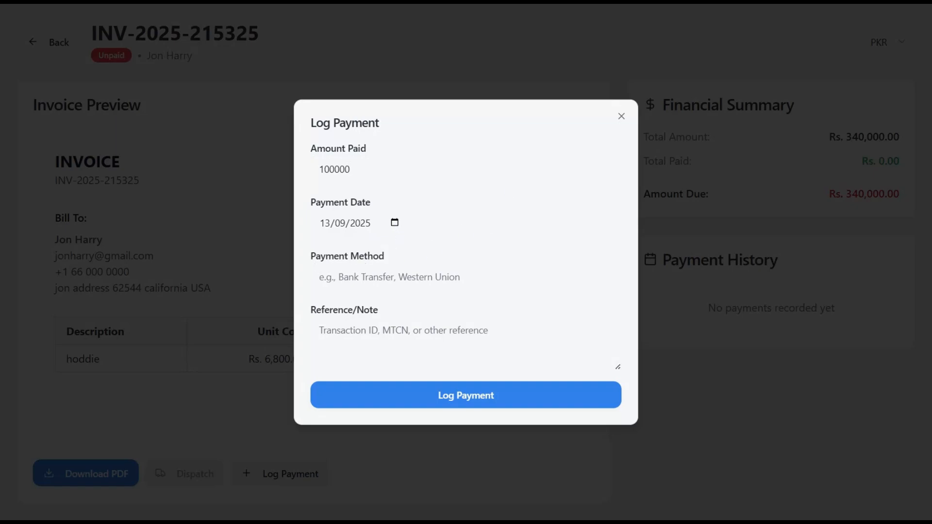
{"action": "left_click", "coordinate": [367, 276]}
{"action": "type", "text": "wester union"}
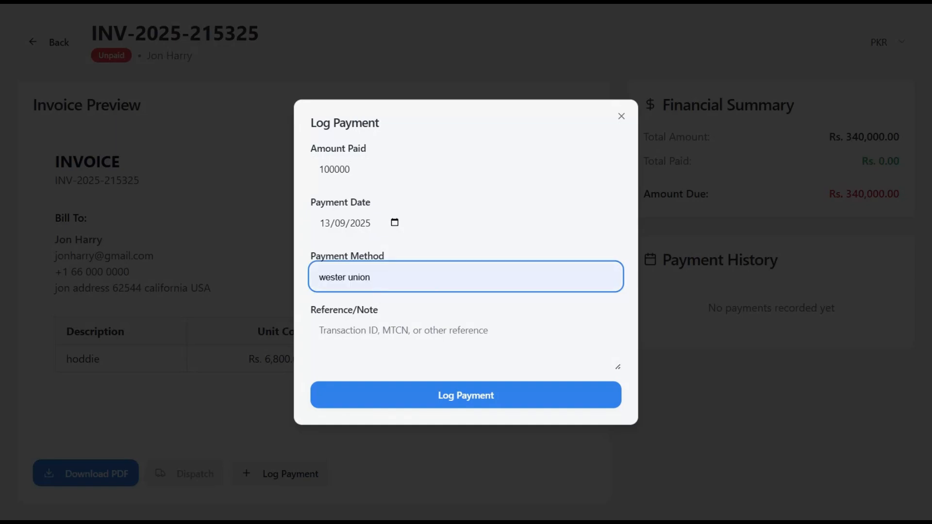
{"action": "left_click", "coordinate": [360, 305]}
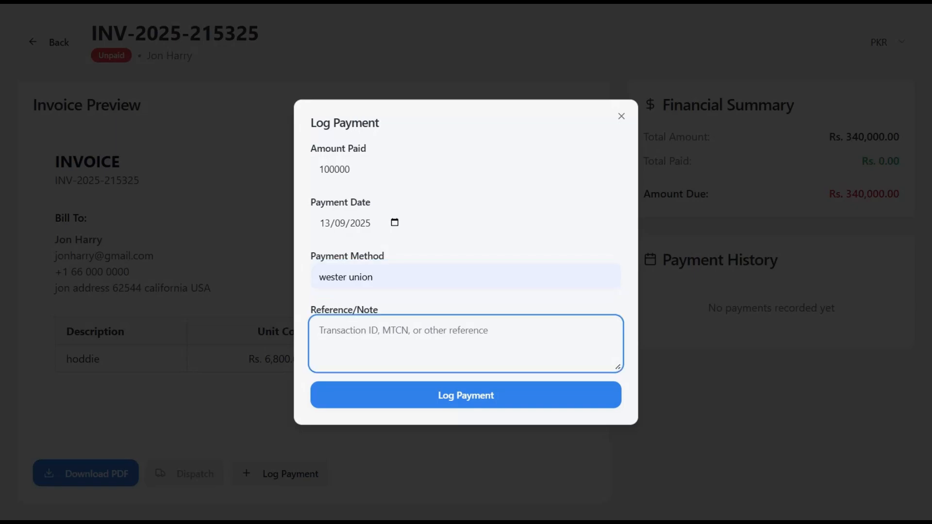
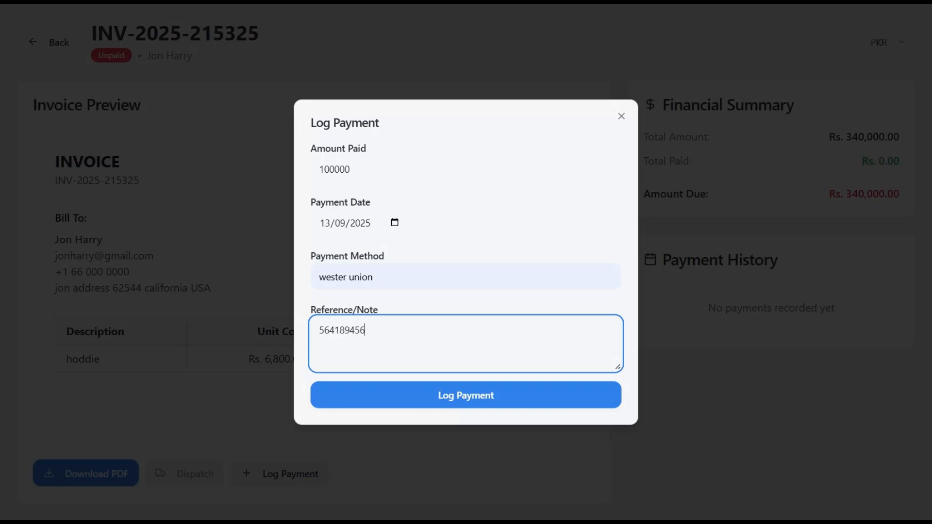
{"action": "left_click", "coordinate": [485, 399]}
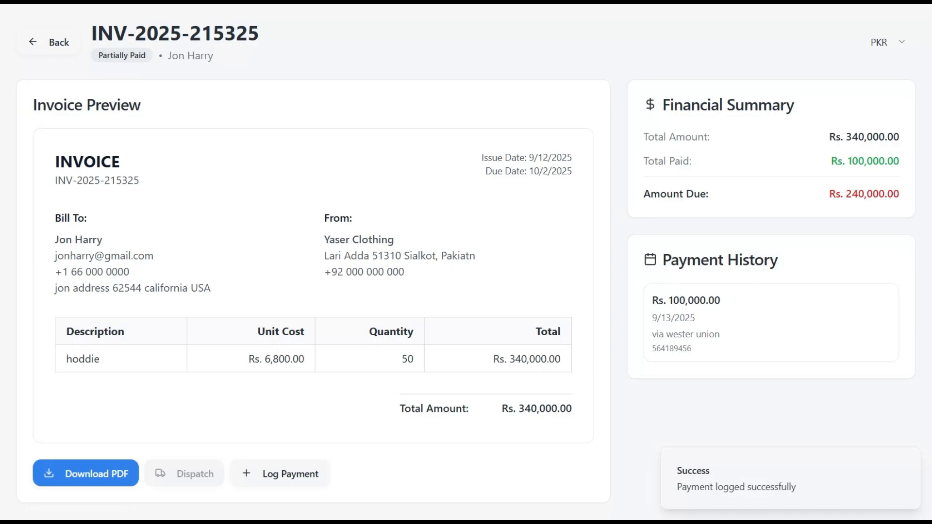
- Review the Rs. 100,000 wester union payment dated 9/13/2025 in Payment History
{"action": "left_click_drag", "start_coordinate": [652, 300], "coordinate": [715, 300]}
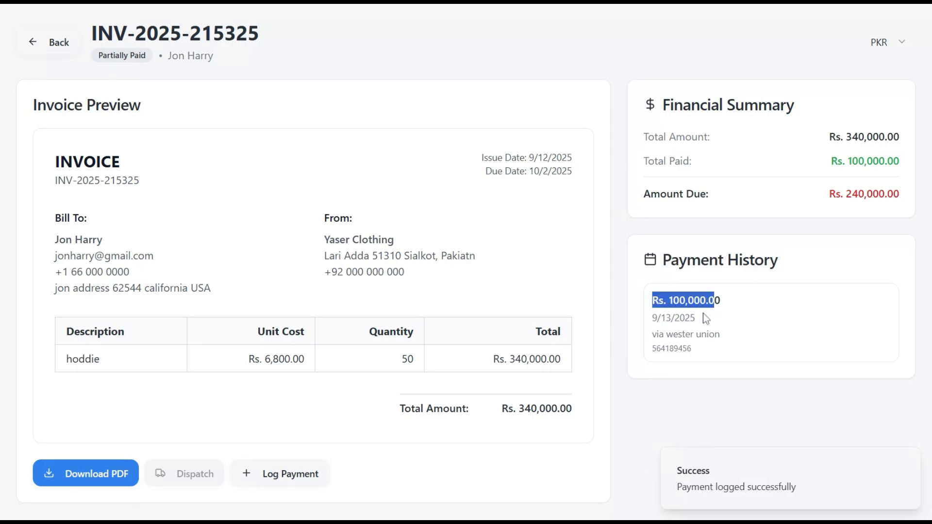
{"action": "left_click_drag", "start_coordinate": [652, 334], "coordinate": [725, 339]}
{"action": "left_click", "coordinate": [673, 326]}
{"action": "left_click_drag", "start_coordinate": [652, 317], "coordinate": [695, 318]}
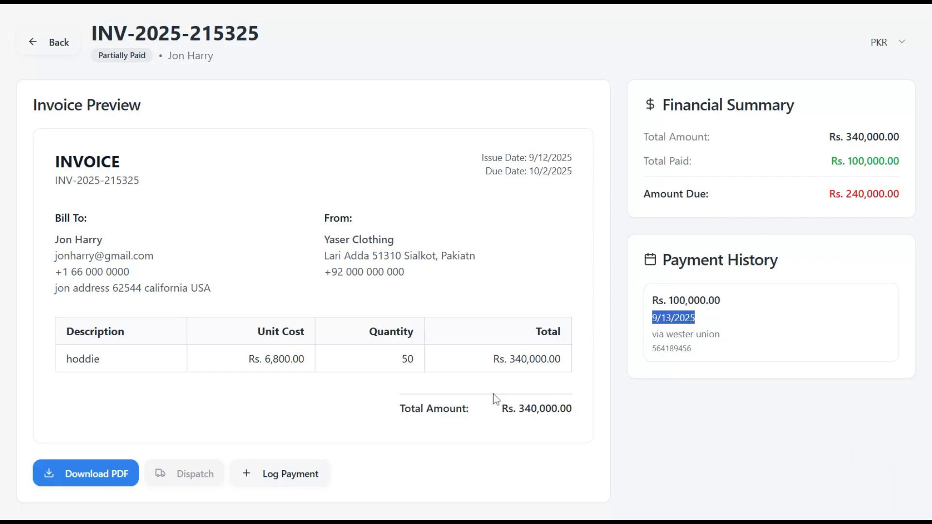
{"action": "left_click", "coordinate": [270, 480]}
{"action": "left_click", "coordinate": [621, 116]}
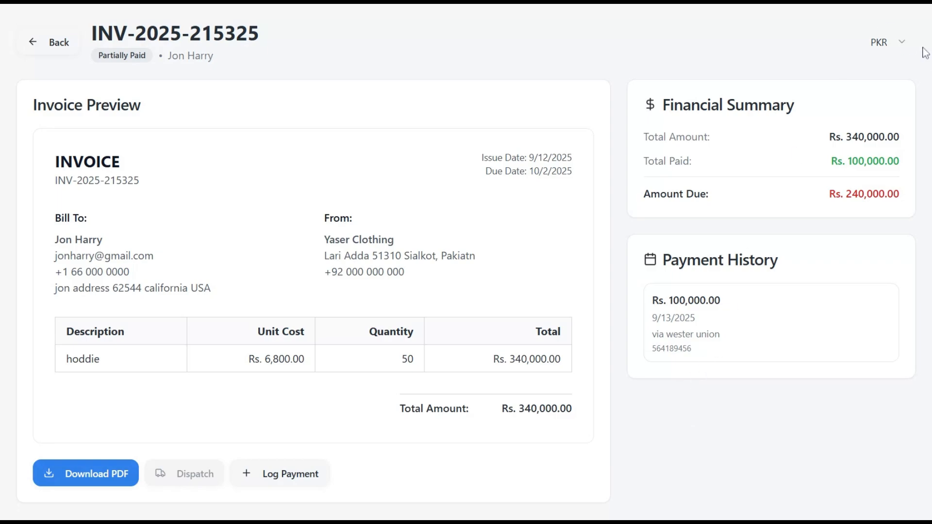
- View the paid amount in USD, restore PKR, and go back to Business Overview
{"action": "left_click", "coordinate": [905, 50]}
{"action": "left_click", "coordinate": [879, 90]}
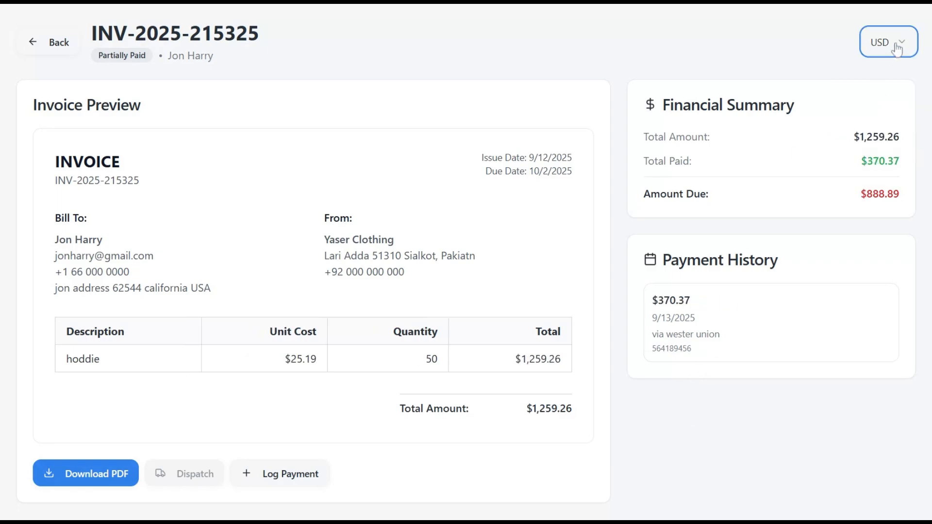
{"action": "left_click_drag", "start_coordinate": [658, 300], "coordinate": [684, 300]}
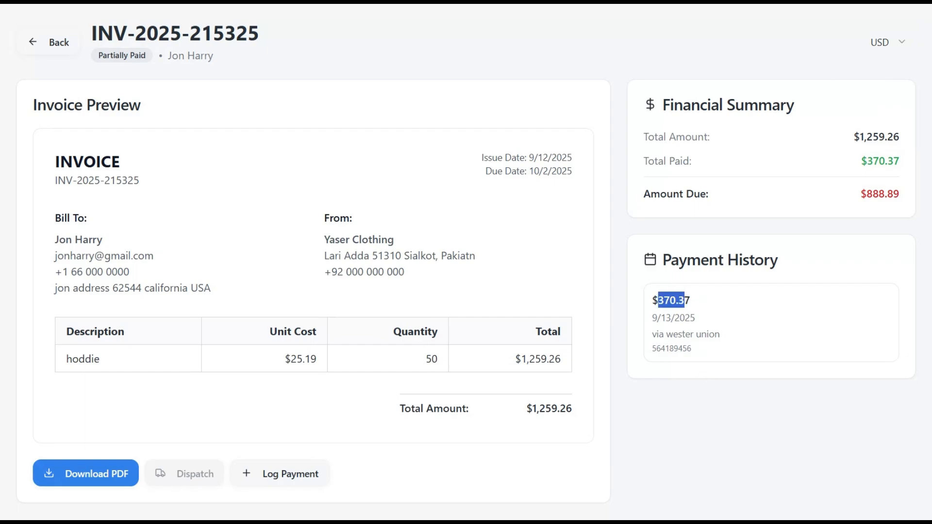
{"action": "left_click", "coordinate": [899, 46]}
{"action": "left_click", "coordinate": [868, 72]}
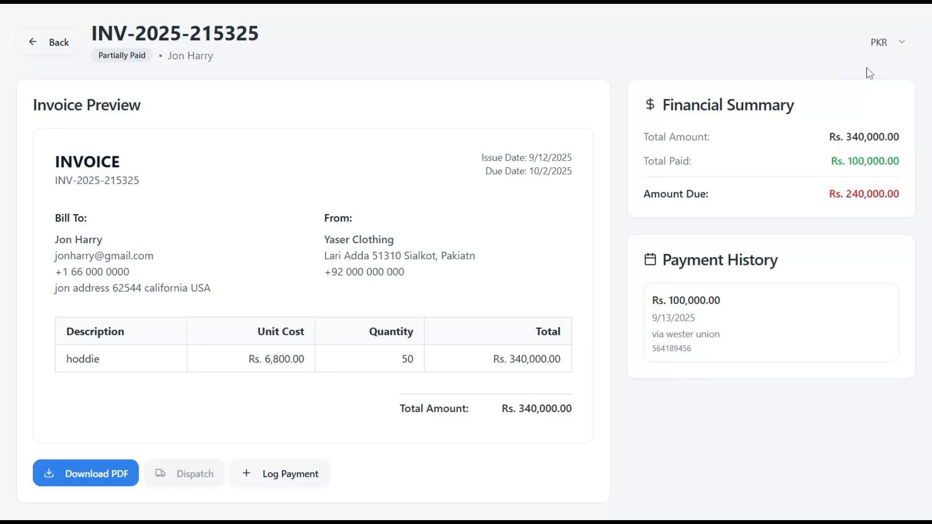
{"action": "left_click", "coordinate": [47, 47]}
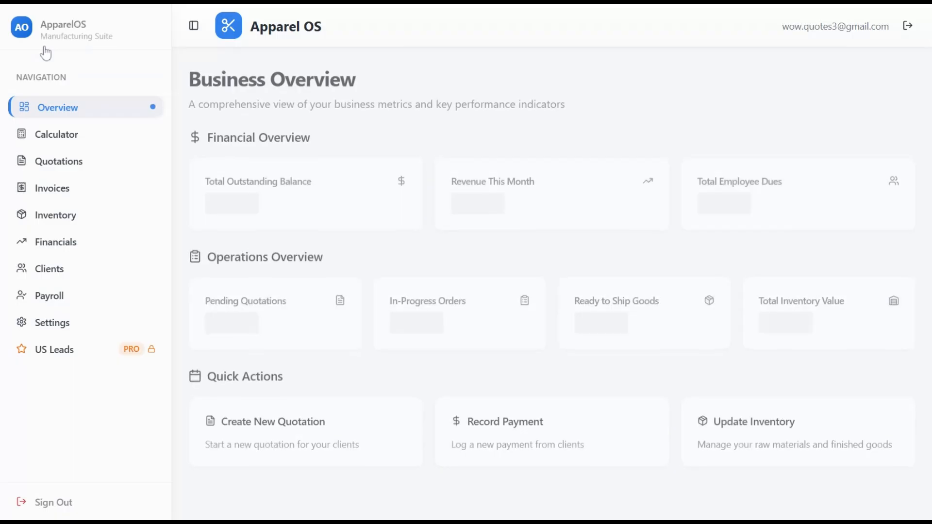
- Go to Inventory and highlight the Raw Materials Inventory heading
{"action": "left_click", "coordinate": [57, 218]}
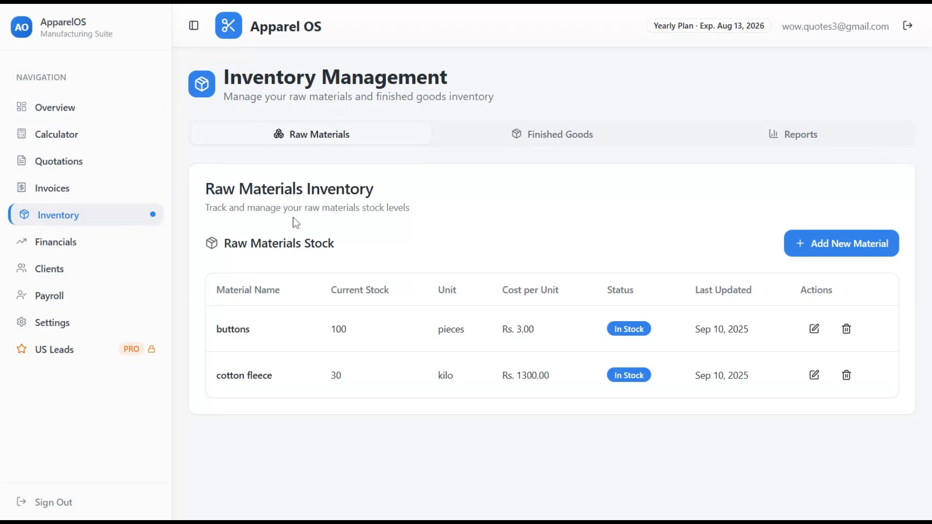
{"action": "left_click_drag", "start_coordinate": [204, 188], "coordinate": [437, 205]}
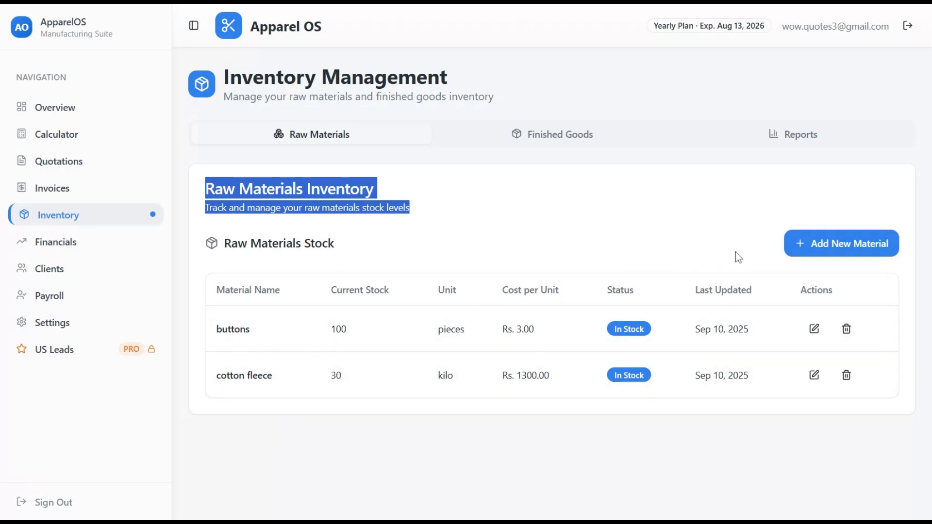
{"action": "left_click", "coordinate": [568, 253]}
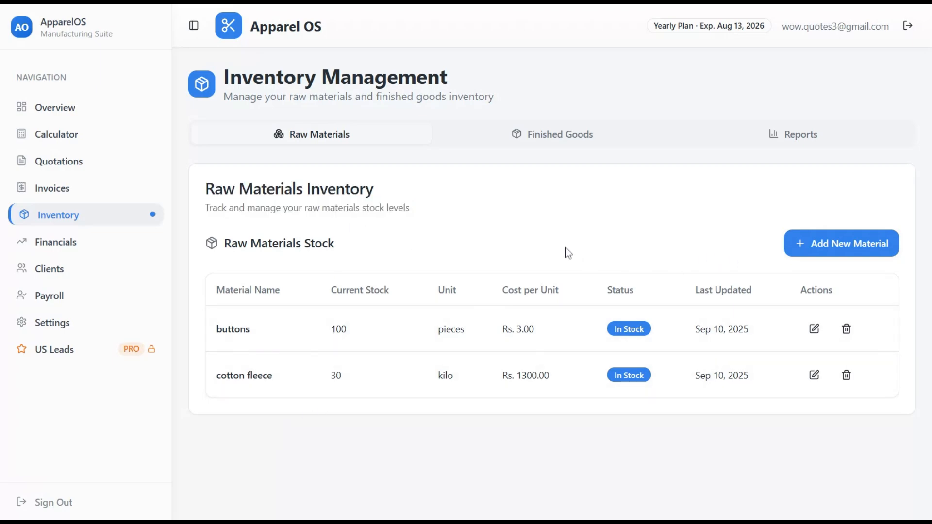
{"action": "left_click", "coordinate": [853, 245]}
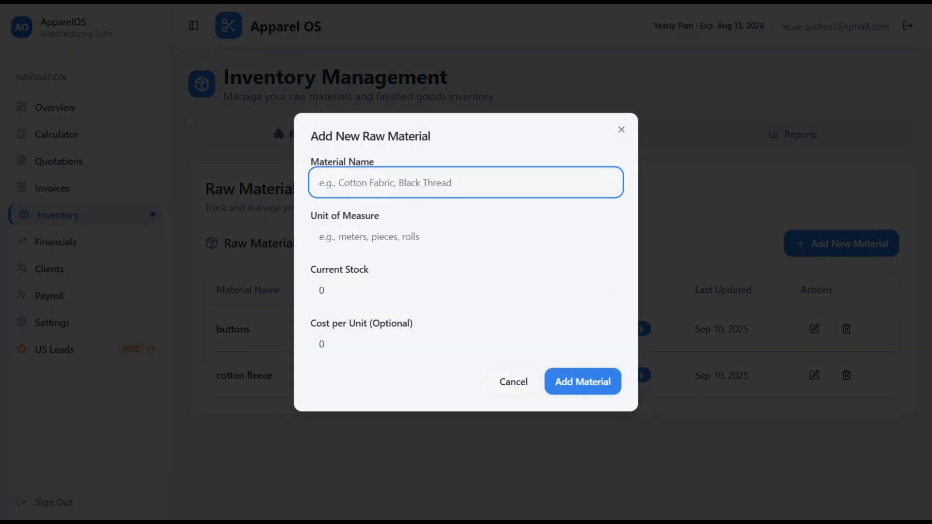
- Add raw material cotton jersey: unit kilo, stock 50, cost Rs. 1300 per unit
{"action": "type", "text": "cott"}
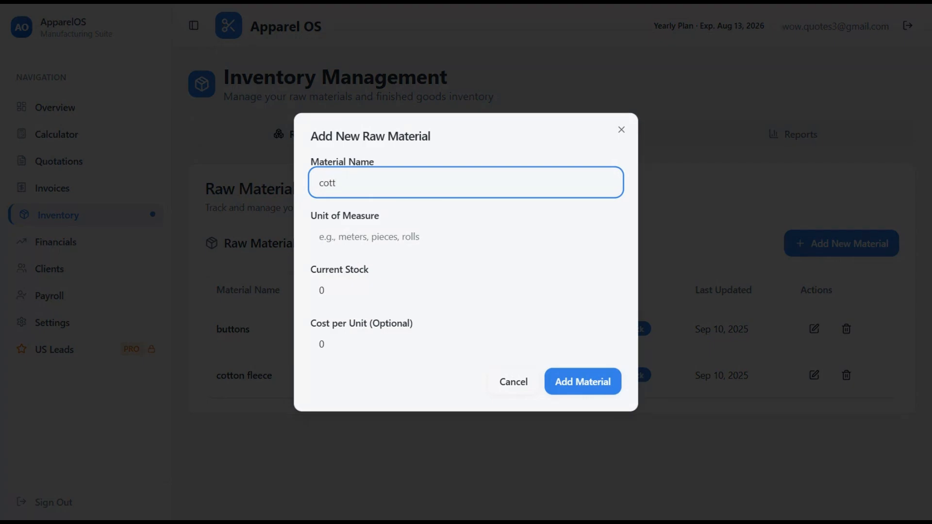
{"action": "type", "text": "on jerscy"}
{"action": "right_click", "coordinate": [361, 183]}
{"action": "left_click", "coordinate": [416, 204]}
{"action": "key", "text": "Tab"}
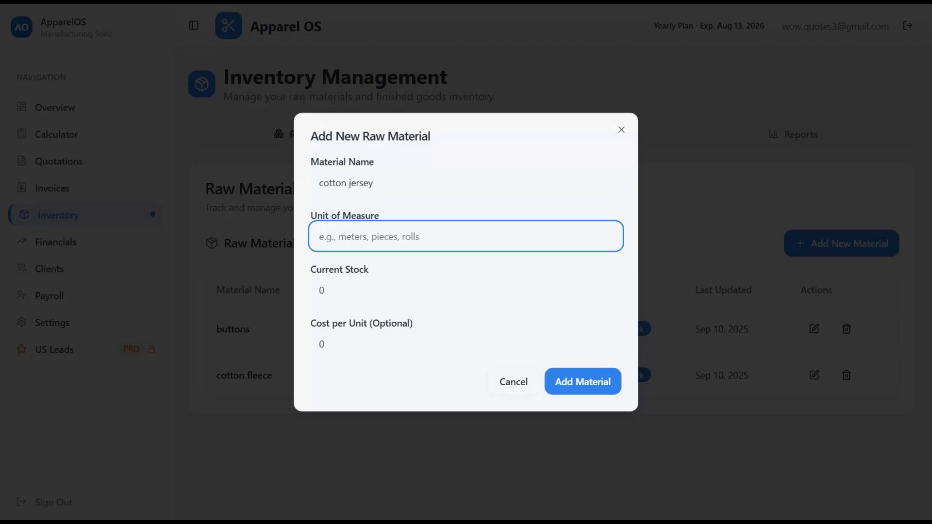
{"action": "type", "text": "kilo"}
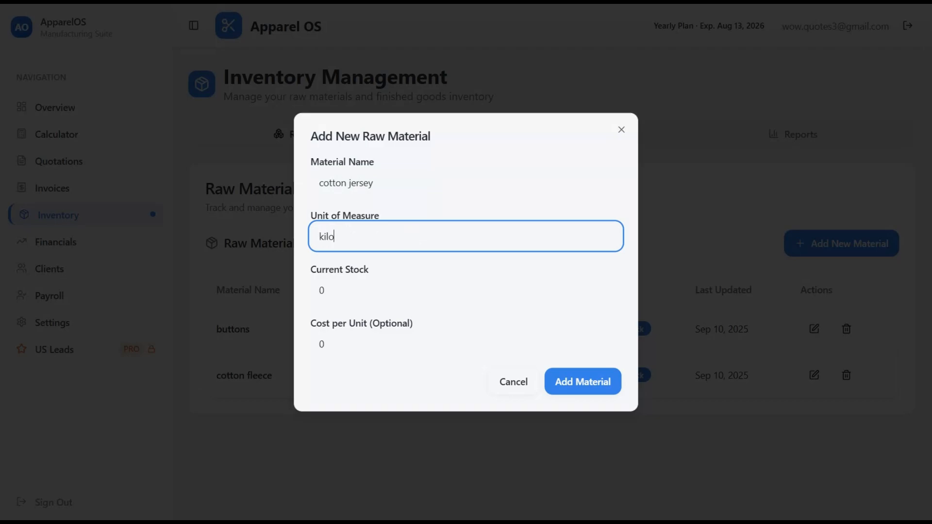
{"action": "key", "text": "Tab"}
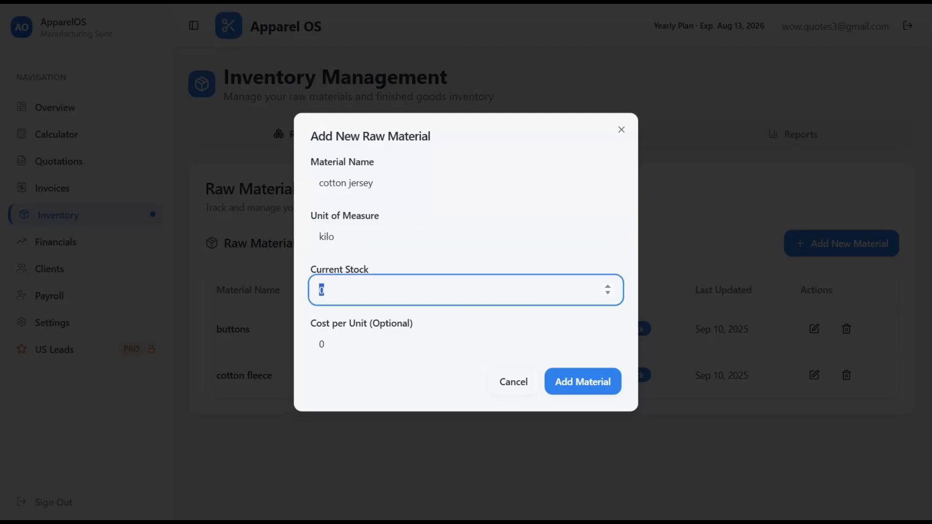
{"action": "type", "text": "50"}
{"action": "key", "text": "Tab"}
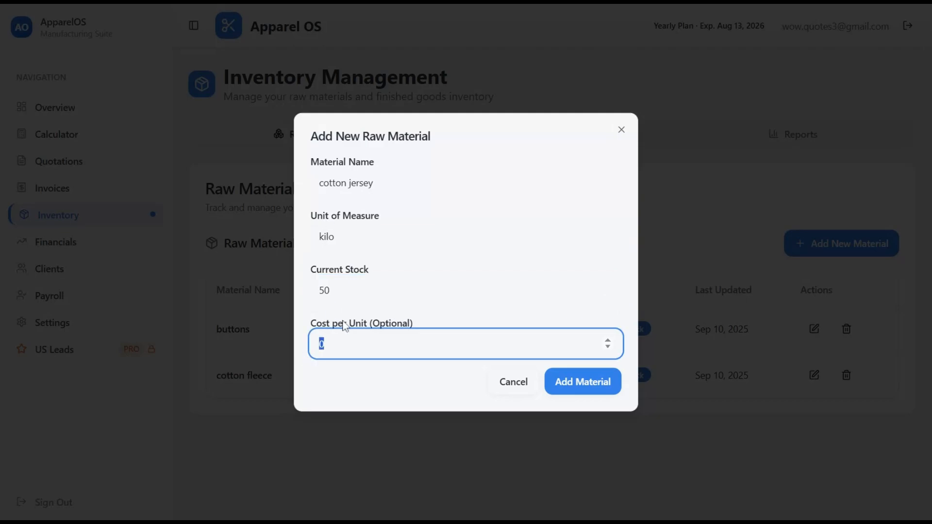
{"action": "left_click", "coordinate": [322, 344]}
{"action": "left_click_drag", "start_coordinate": [326, 344], "coordinate": [301, 349]}
{"action": "type", "text": "1300"}
{"action": "left_click", "coordinate": [592, 388]}
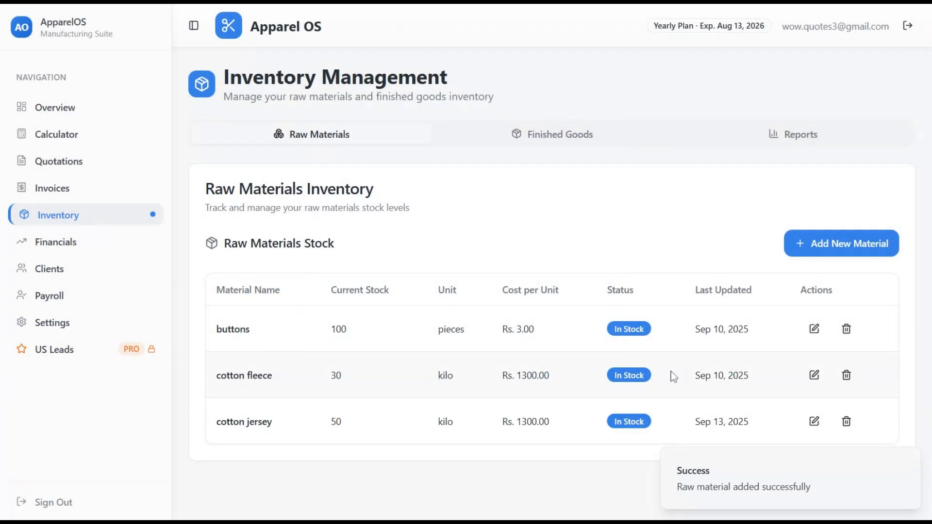
- Add raw material zip: unit pieces, stock 50, cost Rs. 150 per unit
{"action": "left_click", "coordinate": [792, 247]}
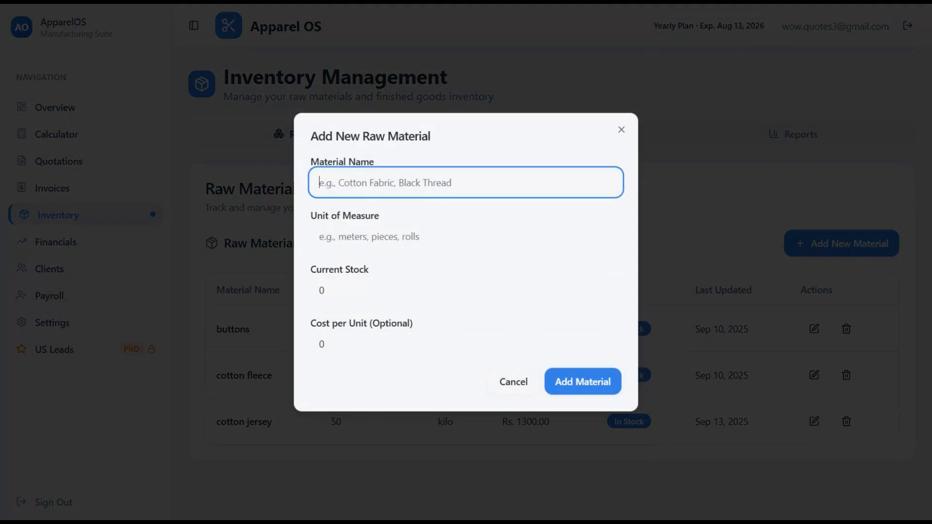
{"action": "type", "text": "zip"}
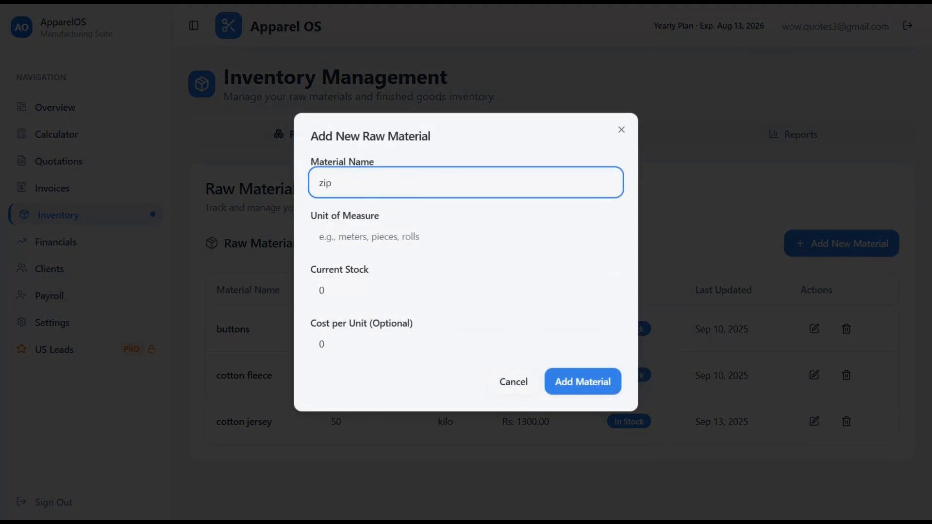
{"action": "key", "text": "Tab"}
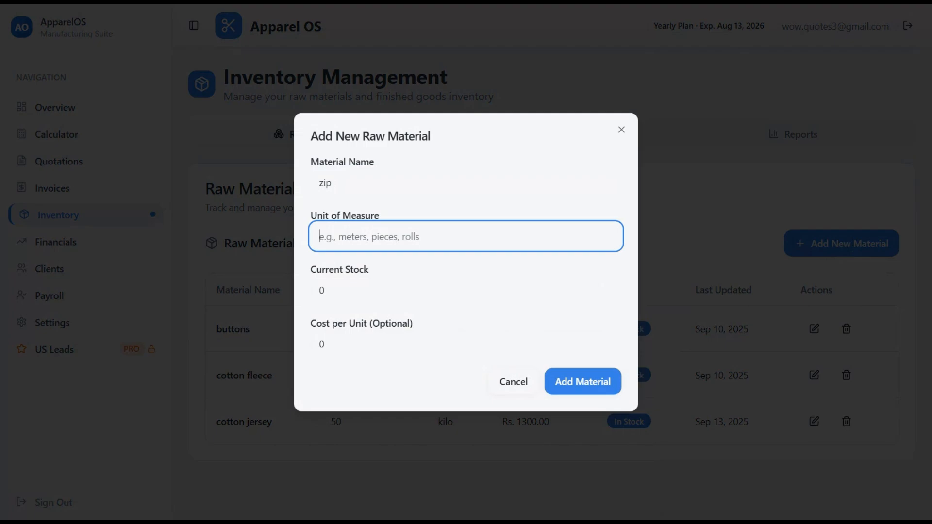
{"action": "type", "text": "pi"}
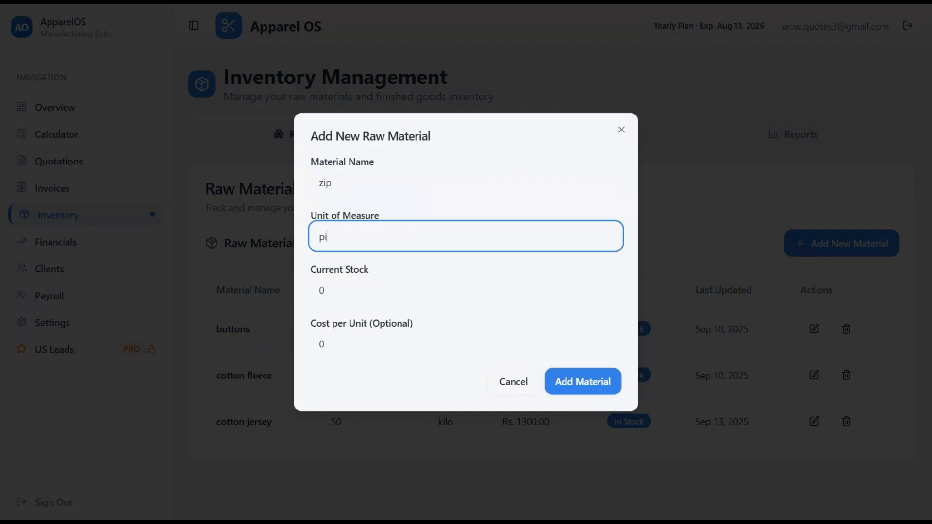
{"action": "type", "text": "eces"}
{"action": "left_click", "coordinate": [351, 280]}
{"action": "left_click_drag", "start_coordinate": [329, 291], "coordinate": [305, 297]}
{"action": "type", "text": "50"}
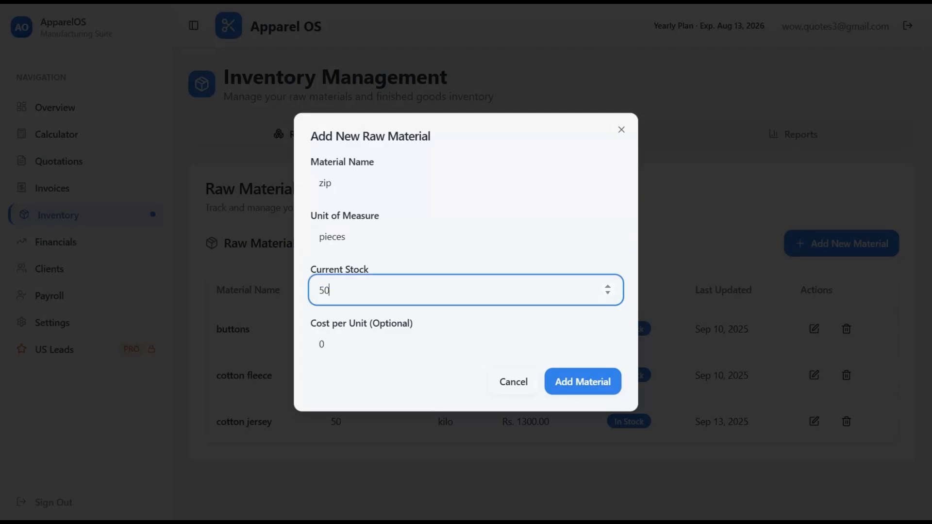
{"action": "key", "text": "Tab"}
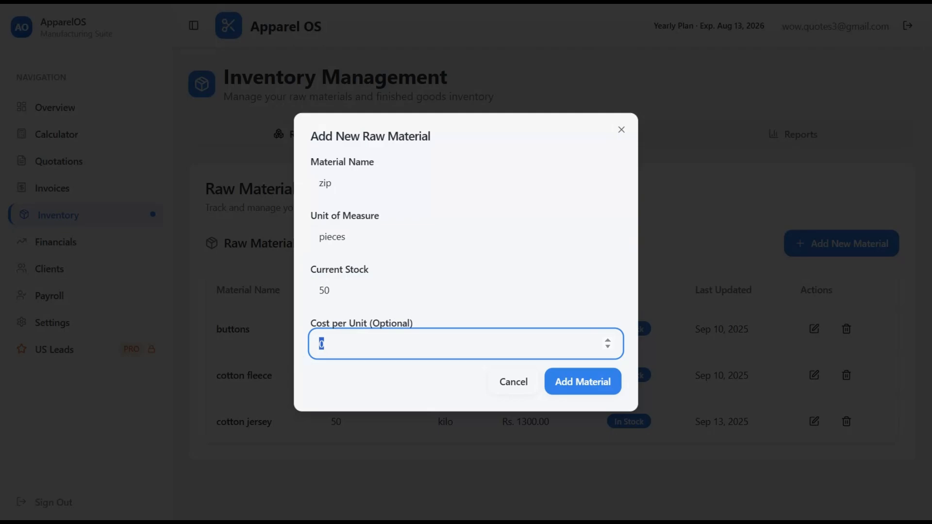
{"action": "type", "text": "150"}
{"action": "left_click", "coordinate": [593, 388]}
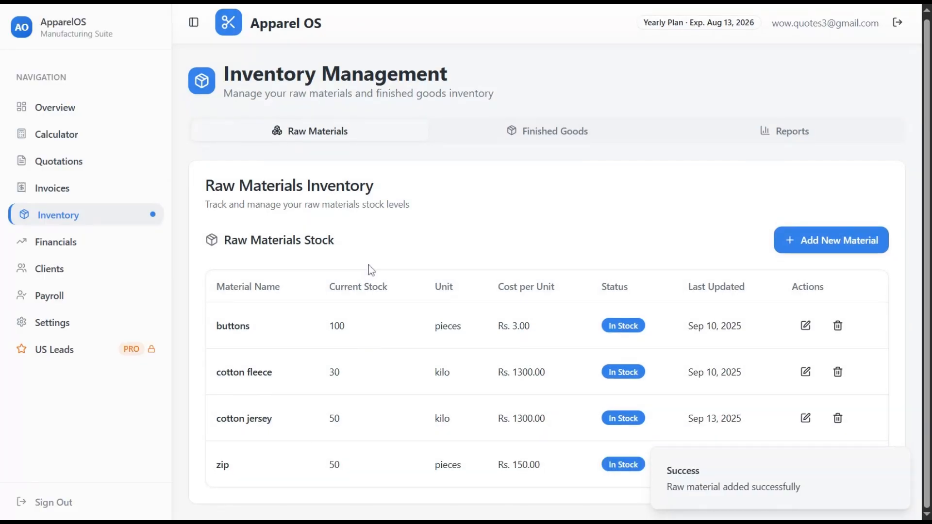
- Open Payroll and scroll through the five per-piece employee cards
{"action": "left_click", "coordinate": [35, 304]}
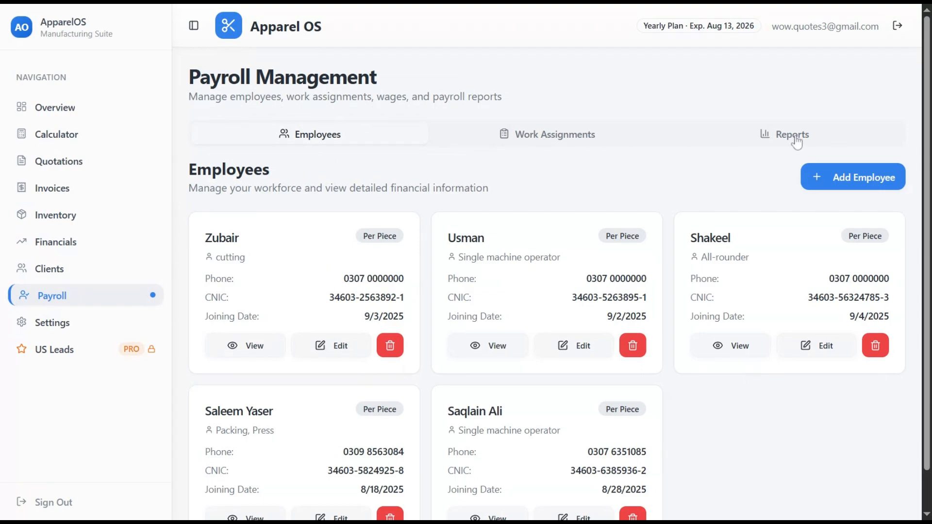
{"action": "scroll", "coordinate": [321, 152], "scroll_direction": "down", "scroll_amount": 1}
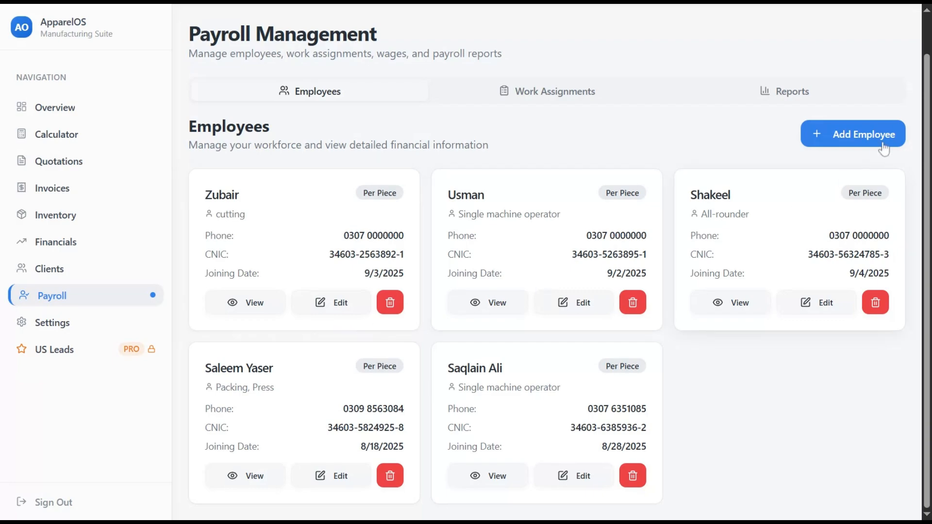
{"action": "left_click", "coordinate": [863, 135]}
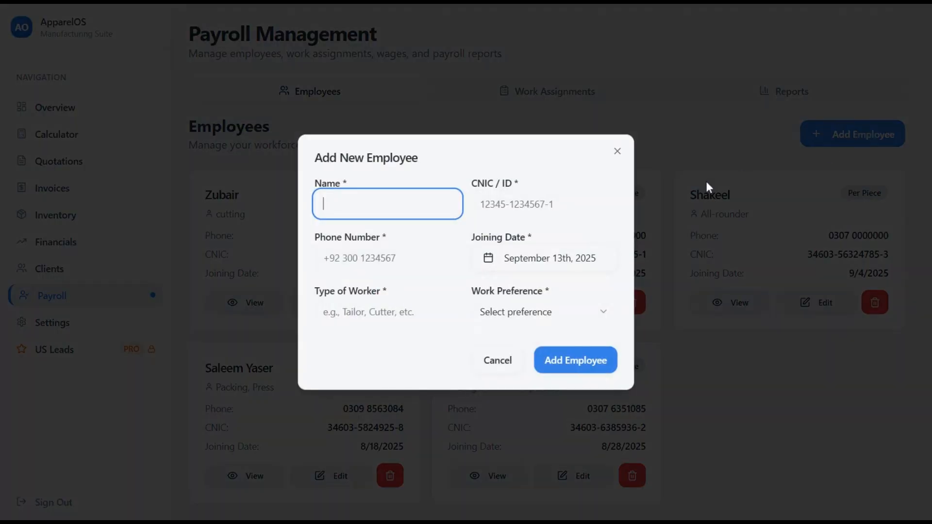
{"action": "left_click", "coordinate": [515, 204]}
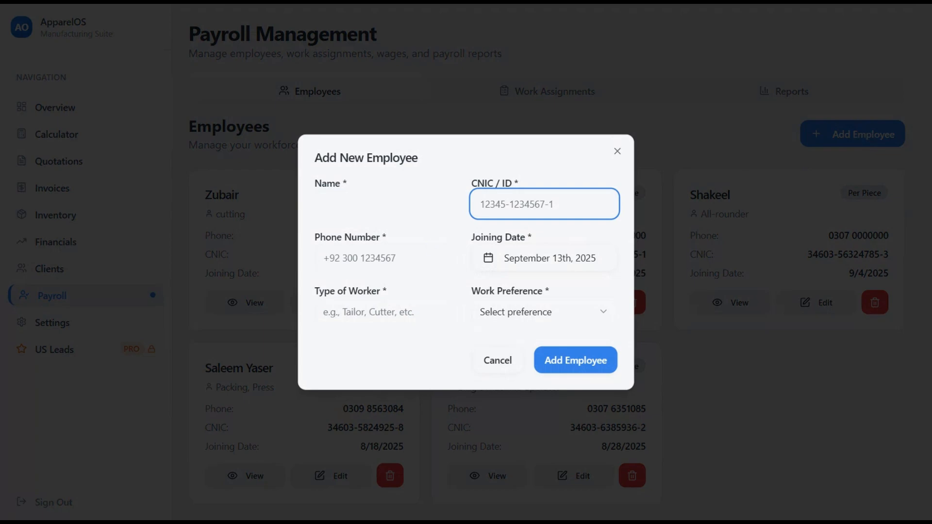
{"action": "key", "text": "Tab"}
{"action": "left_click", "coordinate": [529, 262]}
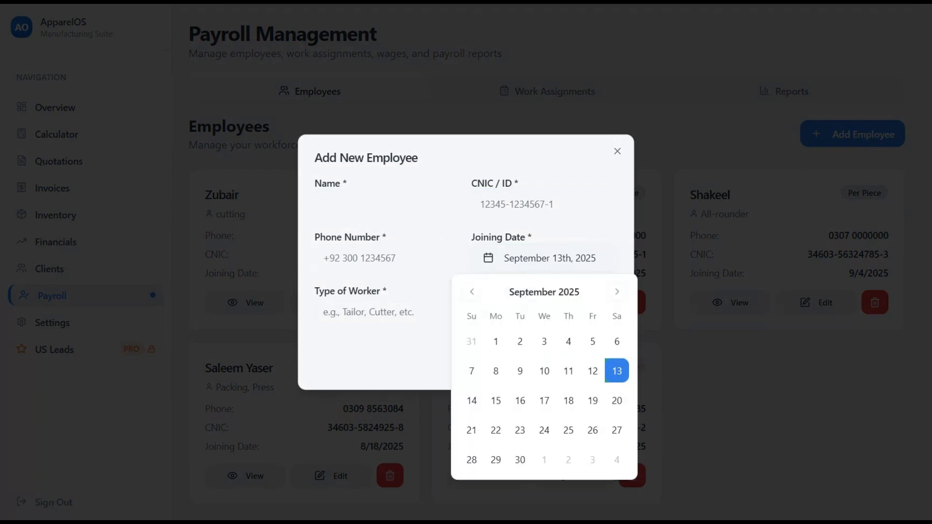
{"action": "left_click", "coordinate": [384, 312]}
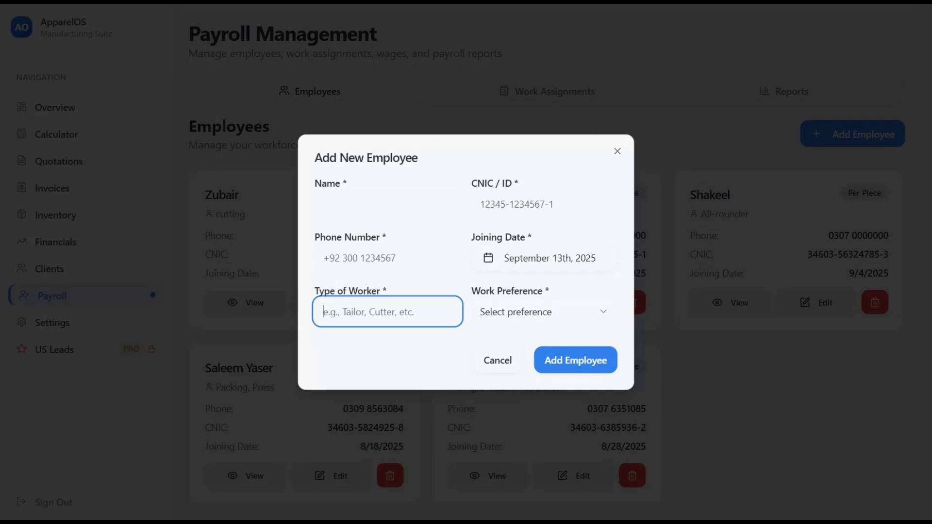
{"action": "left_click", "coordinate": [503, 317]}
{"action": "left_click", "coordinate": [523, 338]}
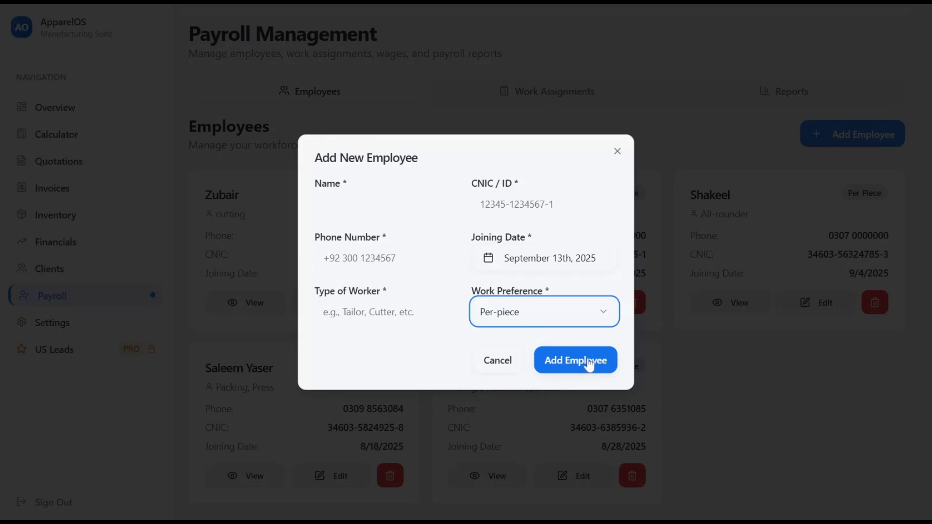
{"action": "left_click", "coordinate": [501, 362]}
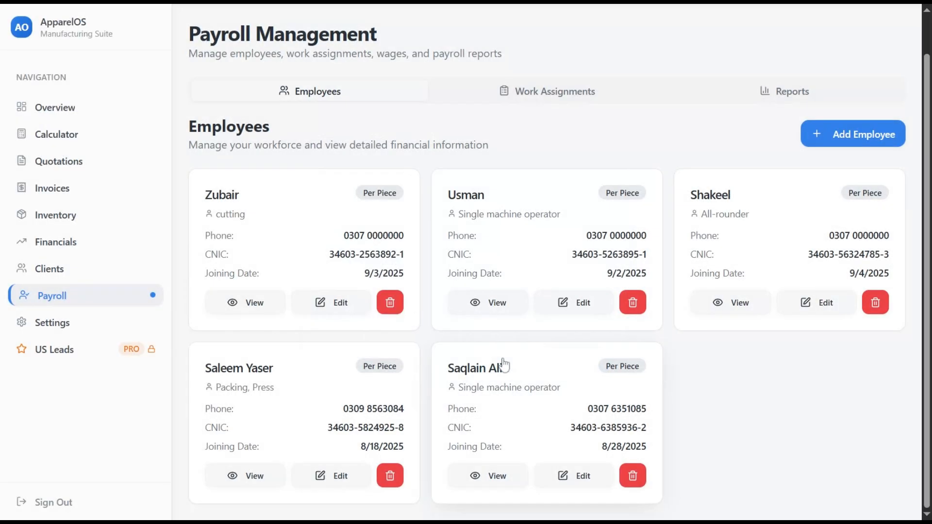